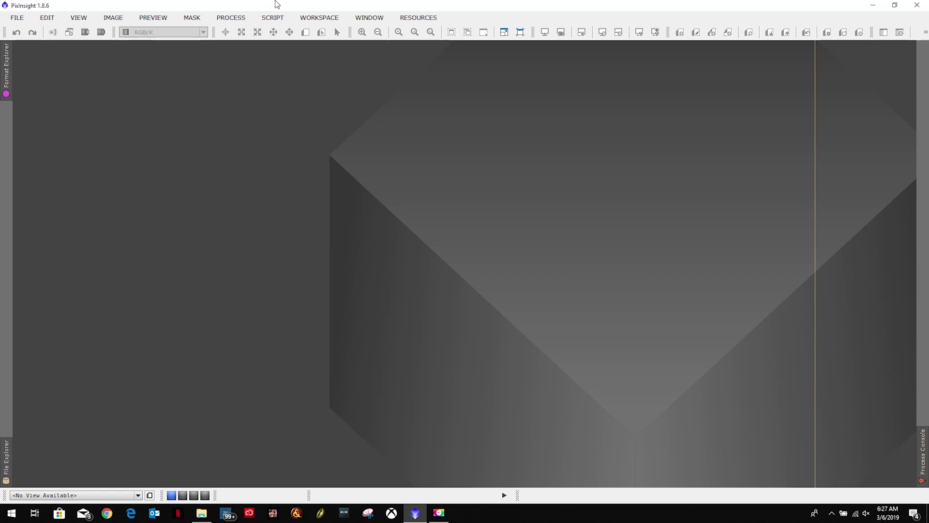
Step: Open the Blink process and reposition its window in the workspace
{"action": "left_click", "coordinate": [231, 18]}
{"action": "mouse_move", "coordinate": [264, 37]}
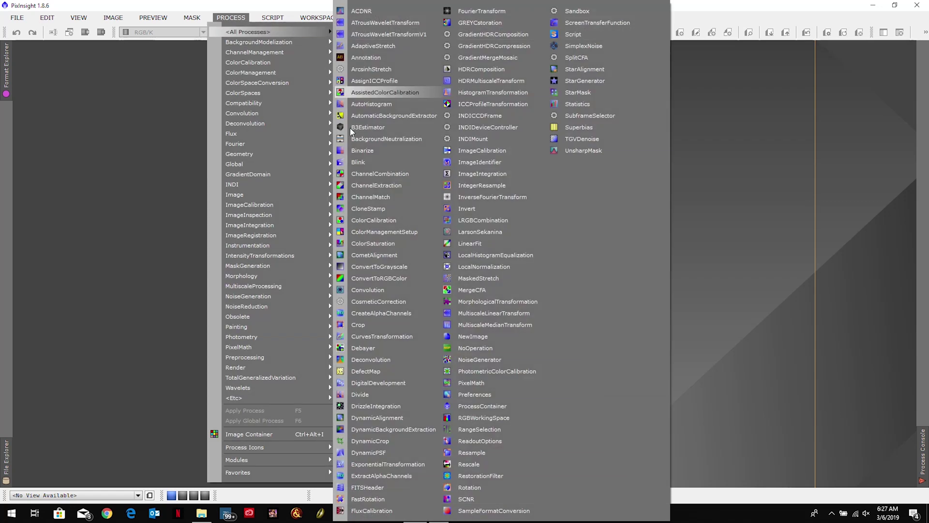
{"action": "left_click", "coordinate": [361, 164]}
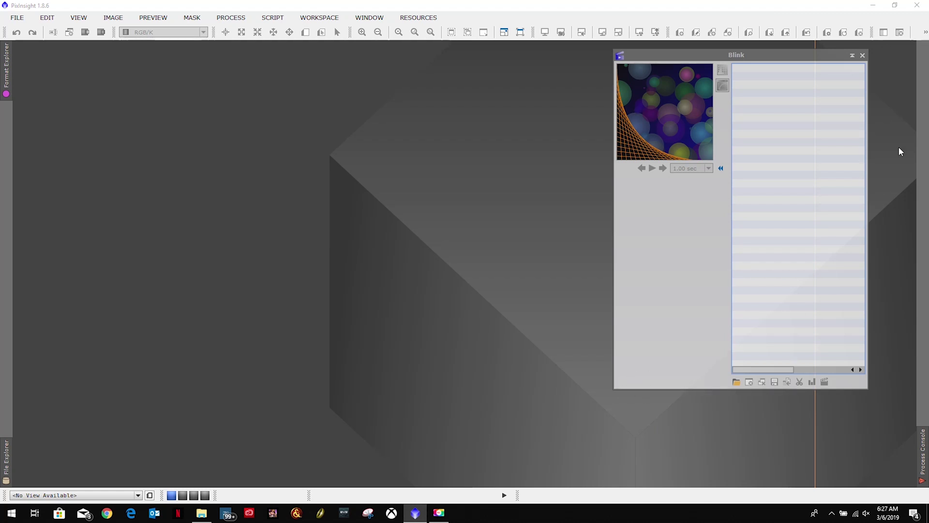
{"action": "left_click_drag", "start_coordinate": [751, 53], "coordinate": [692, 49]}
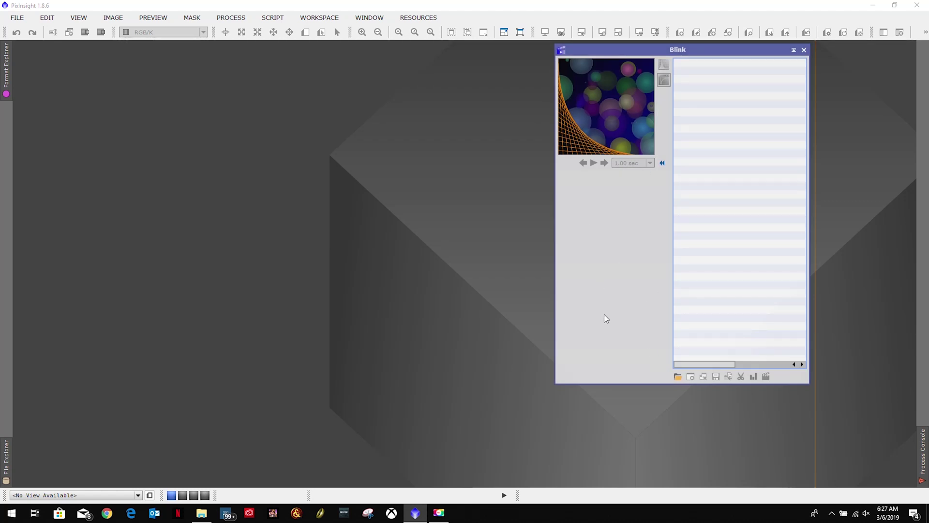
Step: Load all M101 - Pinwheel Galaxy CR2 light frames from the WithFocalReducer folder into Blink
{"action": "left_click", "coordinate": [677, 376]}
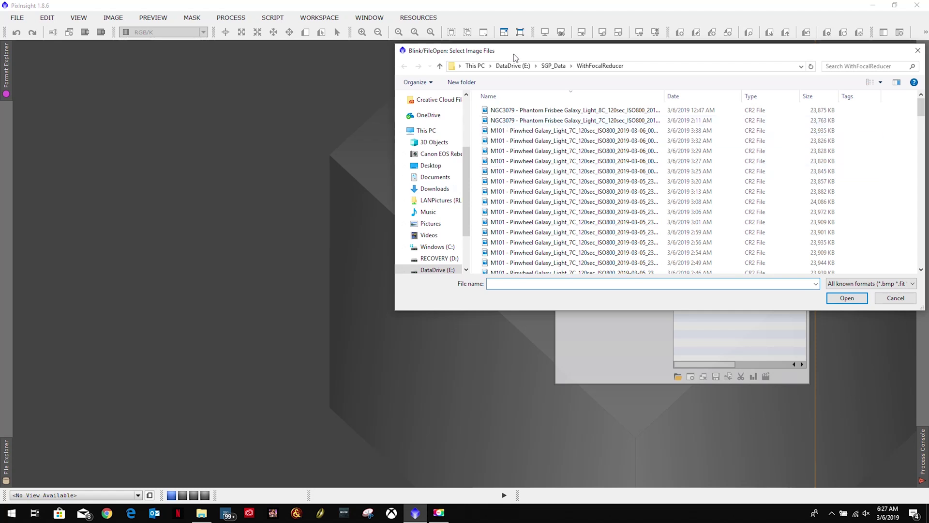
{"action": "left_click", "coordinate": [534, 132]}
{"action": "scroll", "coordinate": [532, 145], "scroll_direction": "down", "scroll_amount": 10}
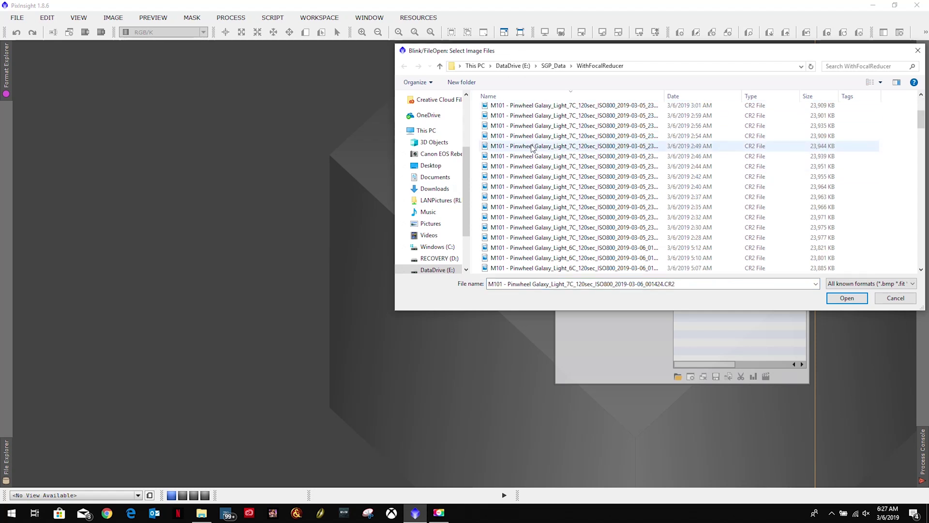
{"action": "scroll", "coordinate": [532, 147], "scroll_direction": "down", "scroll_amount": 10}
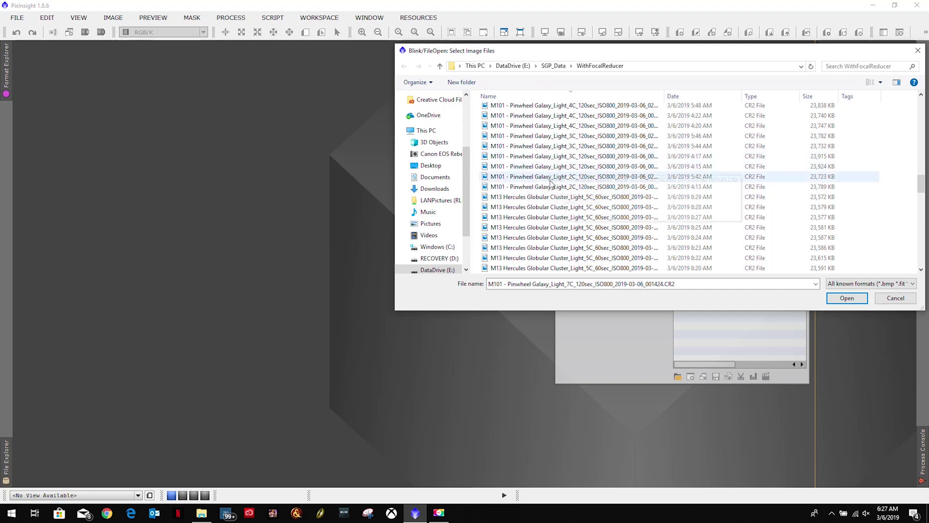
{"action": "left_click", "coordinate": [551, 187], "text": "shift"}
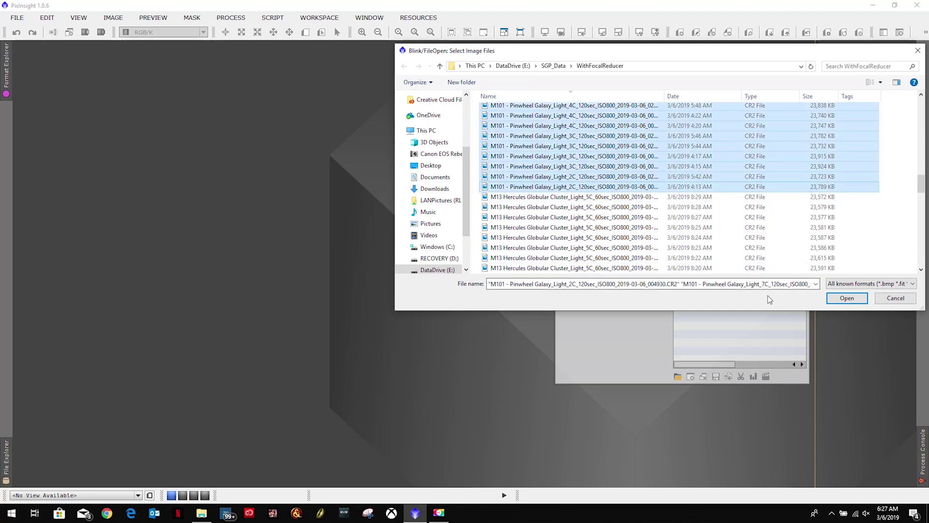
{"action": "left_click", "coordinate": [835, 300]}
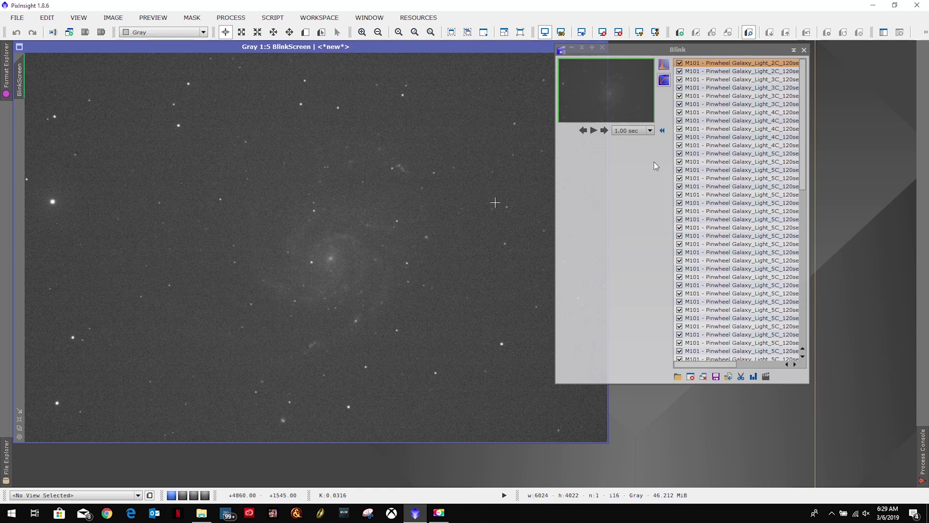
Step: Play the M101 frames as a blink animation with a 1.00 sec interval
{"action": "left_click", "coordinate": [635, 133]}
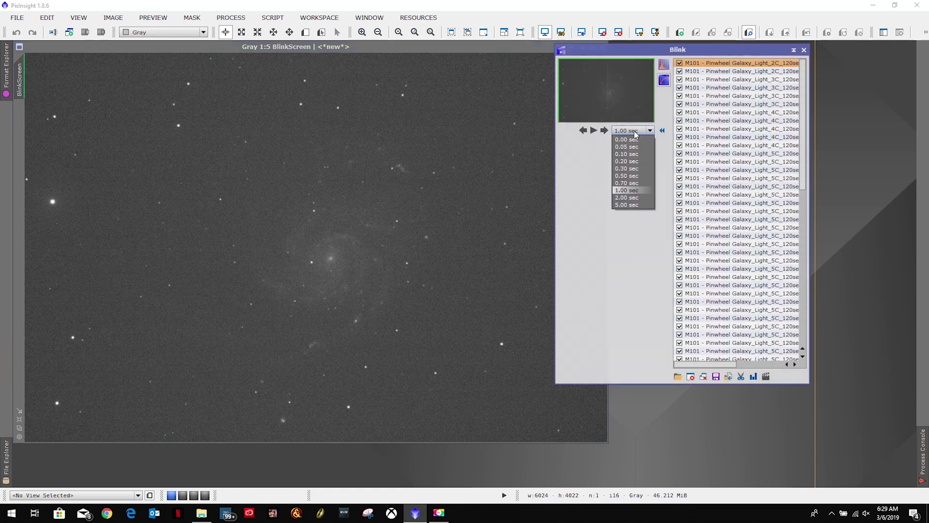
{"action": "left_click", "coordinate": [624, 193]}
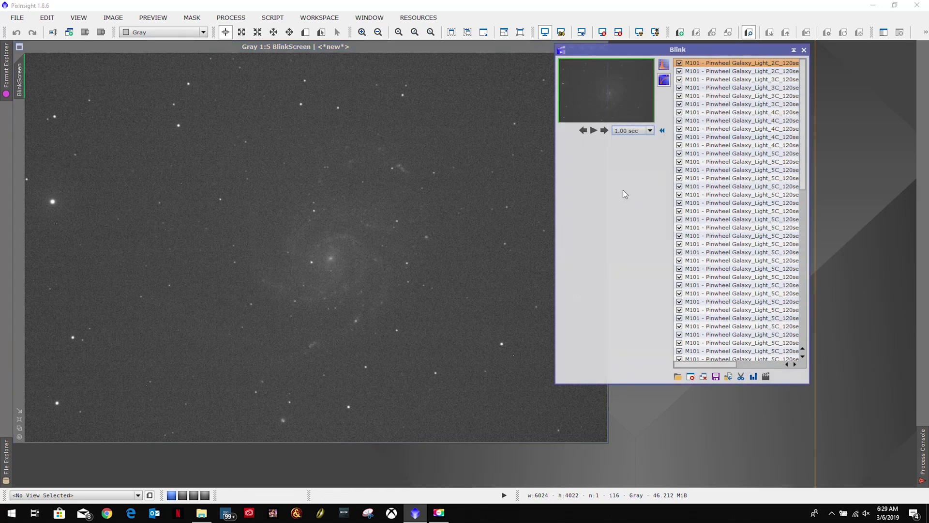
{"action": "left_click", "coordinate": [593, 131]}
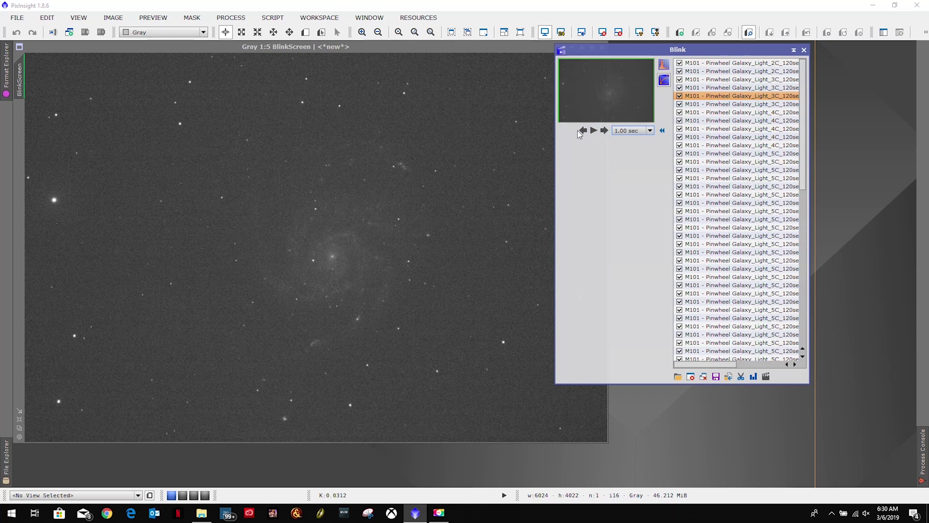
Step: Step back through the early frames to compare them, and remove the first two Light_3C frames from the Blink list
{"action": "left_click", "coordinate": [584, 131]}
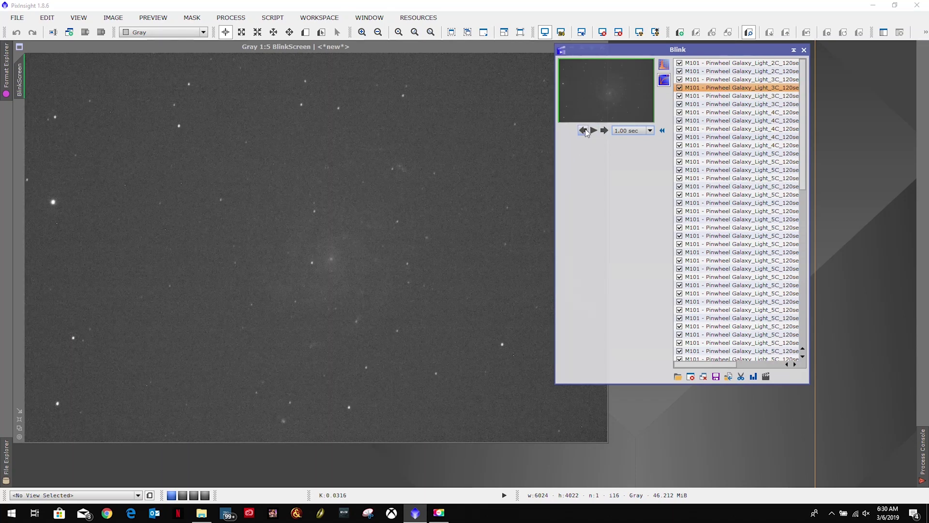
{"action": "left_click", "coordinate": [584, 131]}
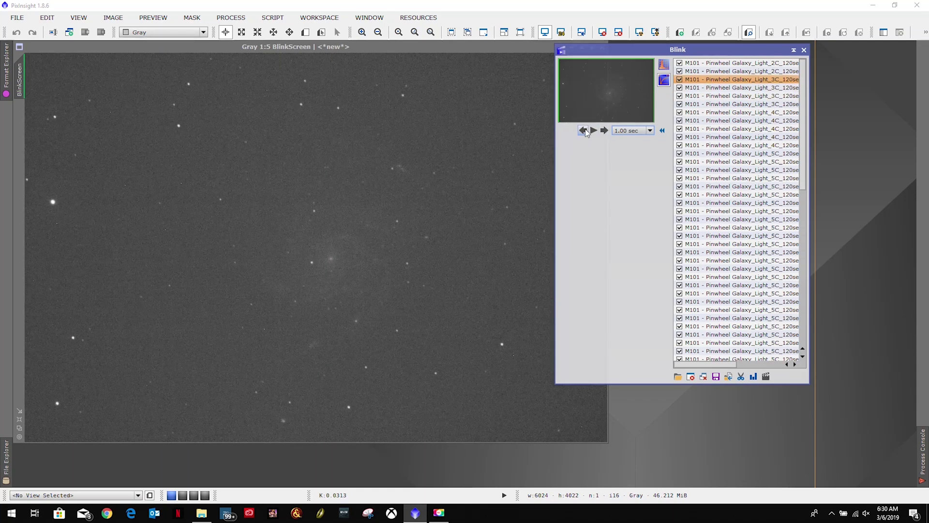
{"action": "left_click", "coordinate": [584, 131]}
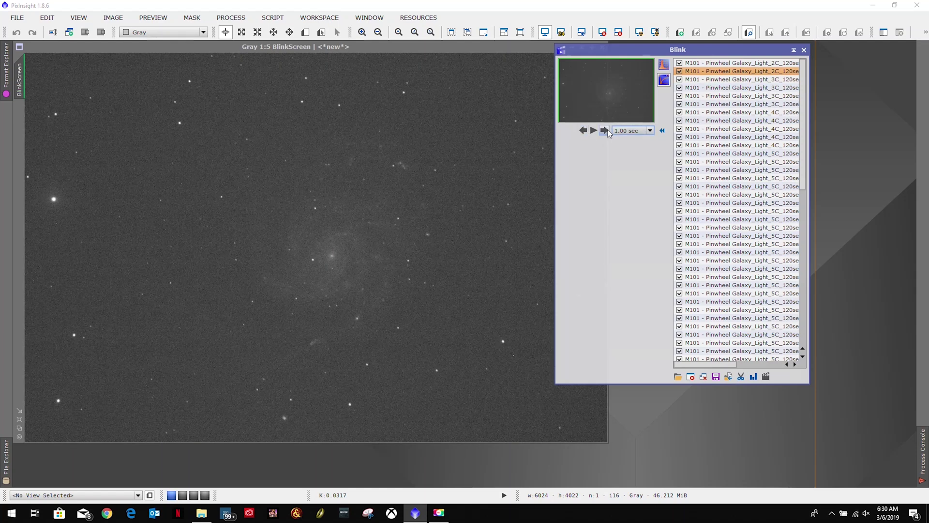
{"action": "left_click", "coordinate": [604, 130]}
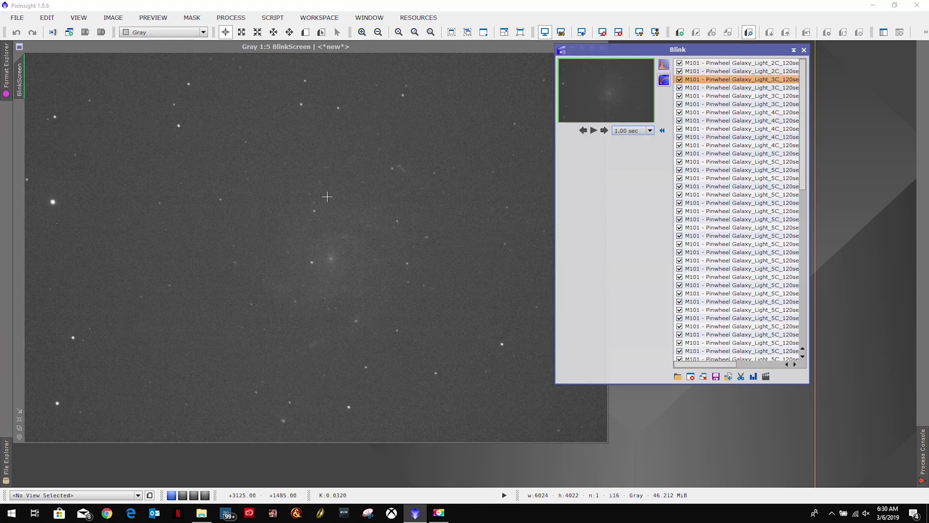
{"action": "left_click", "coordinate": [700, 90]}
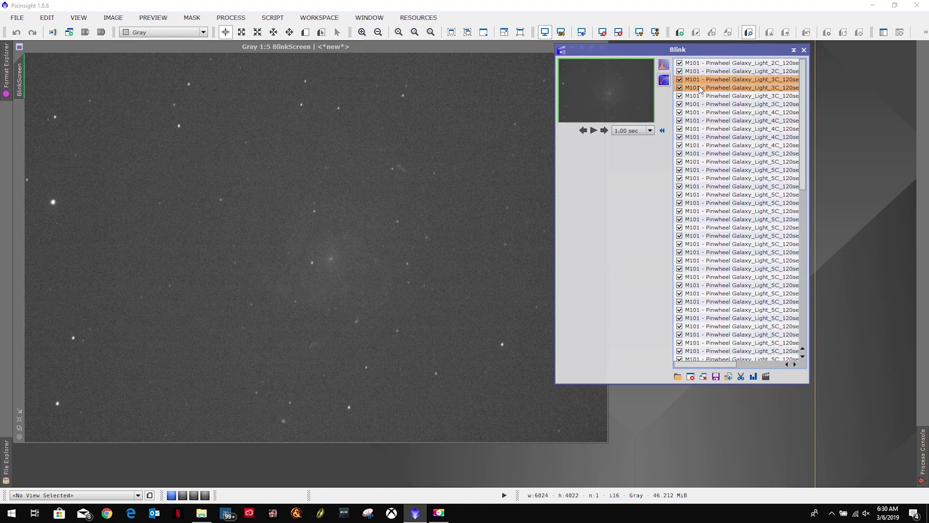
{"action": "left_click", "coordinate": [691, 377]}
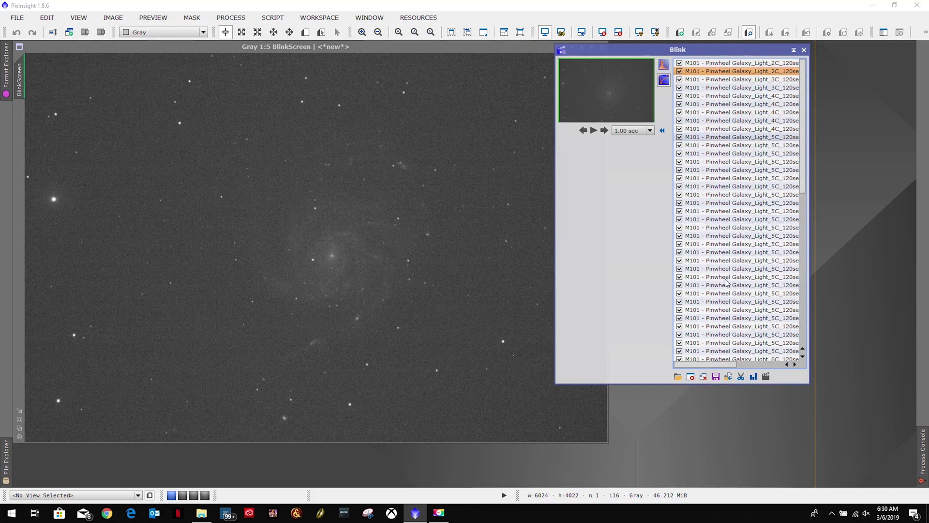
Step: Play the blink animation through the remaining frames, pausing to check for satellite trails and faint exposures
{"action": "left_click", "coordinate": [593, 131]}
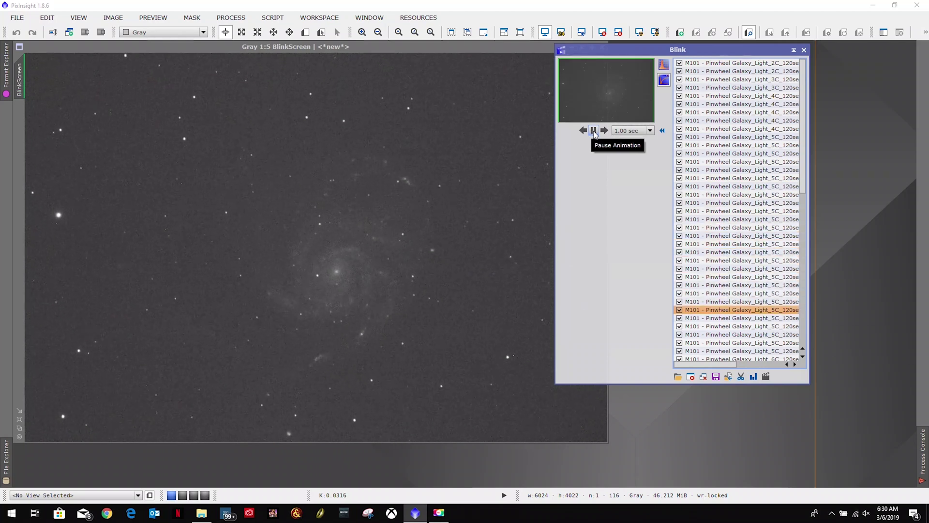
{"action": "left_click", "coordinate": [593, 131]}
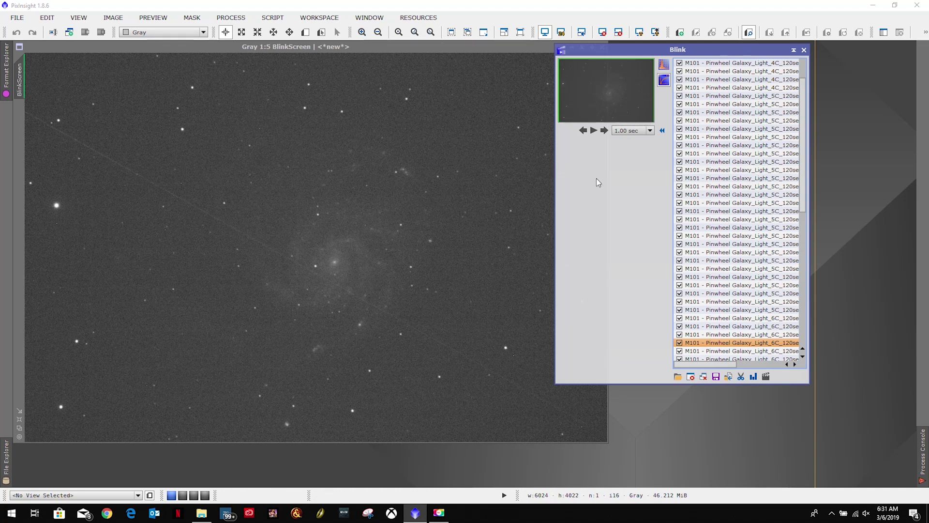
{"action": "left_click", "coordinate": [594, 132]}
{"action": "left_click", "coordinate": [594, 130]}
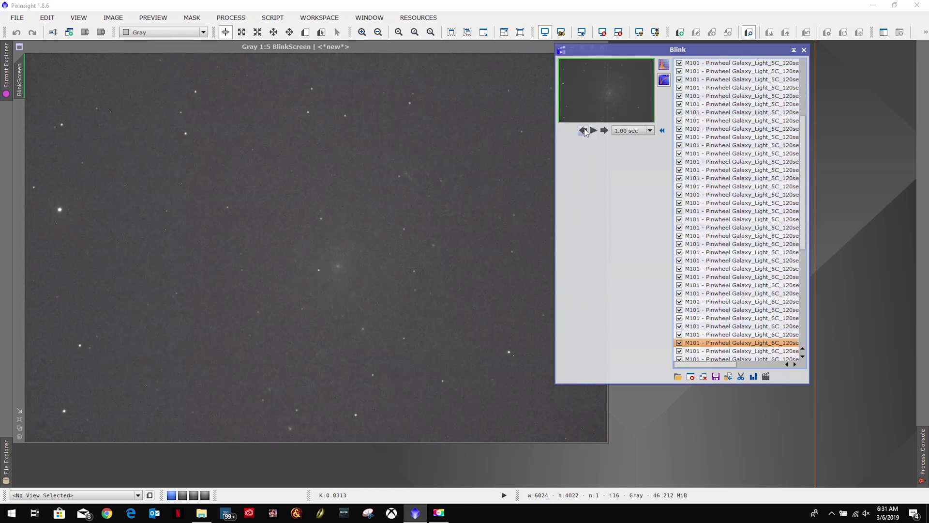
Step: Compare the faint Light_6C frames with their neighbours and exclude the fifth-from-last Light_6C frame from blinking
{"action": "left_click", "coordinate": [584, 131]}
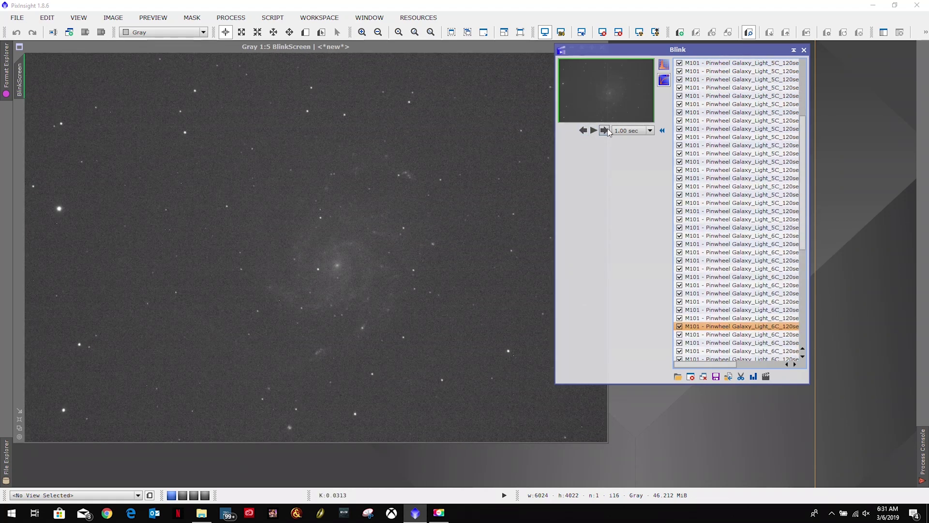
{"action": "left_click", "coordinate": [604, 131]}
{"action": "scroll", "coordinate": [708, 267], "scroll_direction": "down", "scroll_amount": 1}
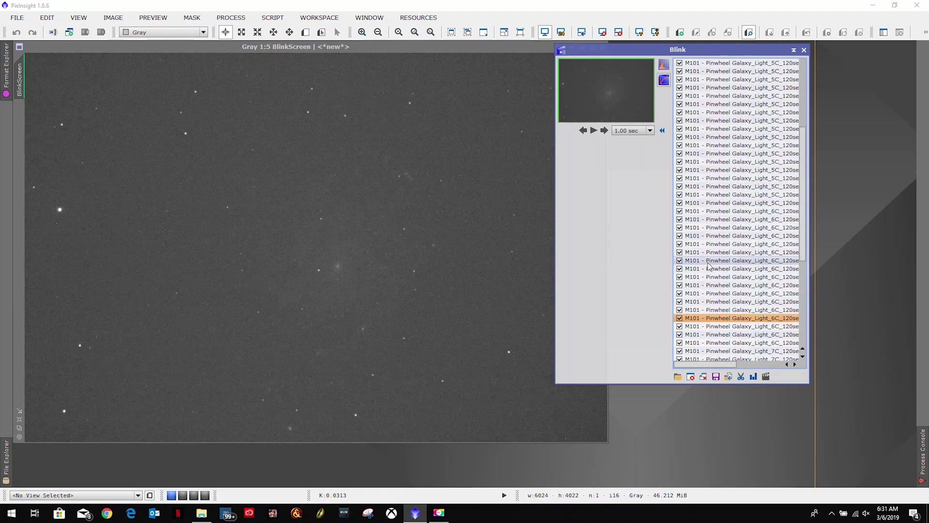
{"action": "scroll", "coordinate": [709, 267], "scroll_direction": "up", "scroll_amount": 1}
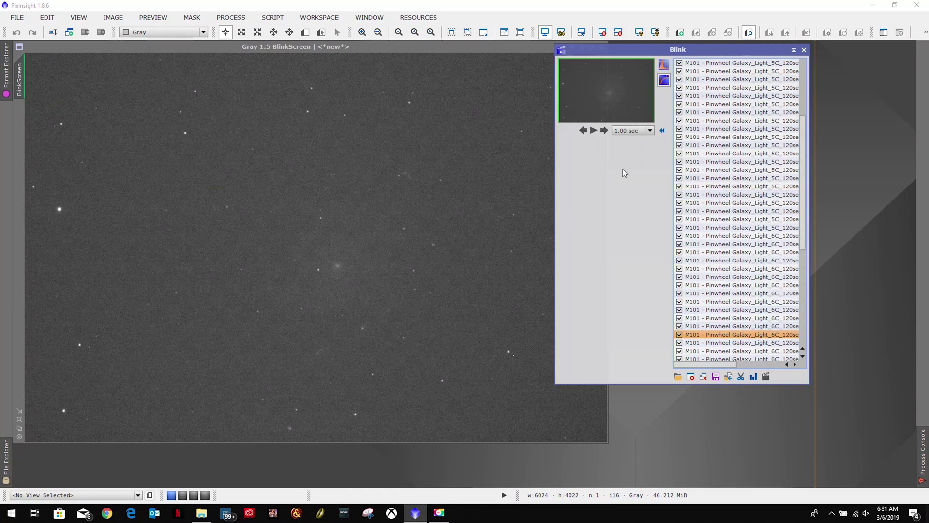
{"action": "left_click", "coordinate": [583, 130]}
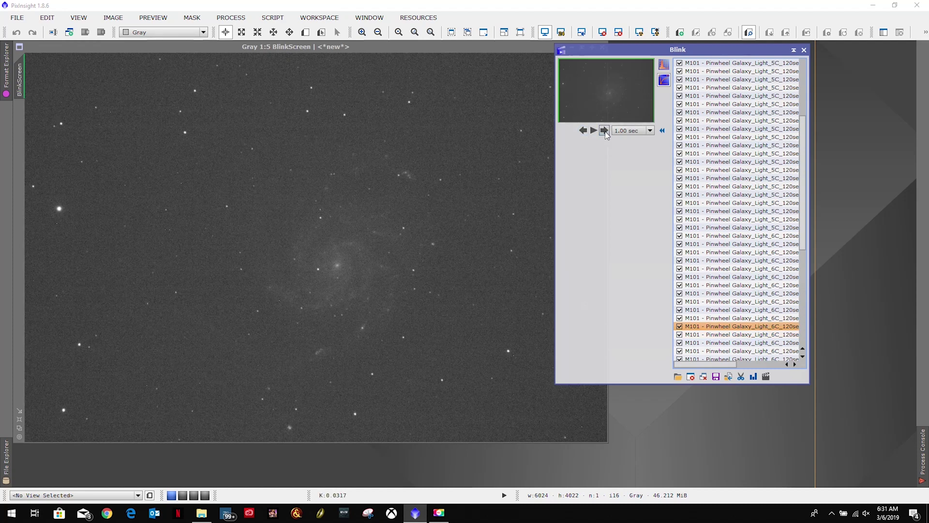
{"action": "left_click", "coordinate": [604, 131]}
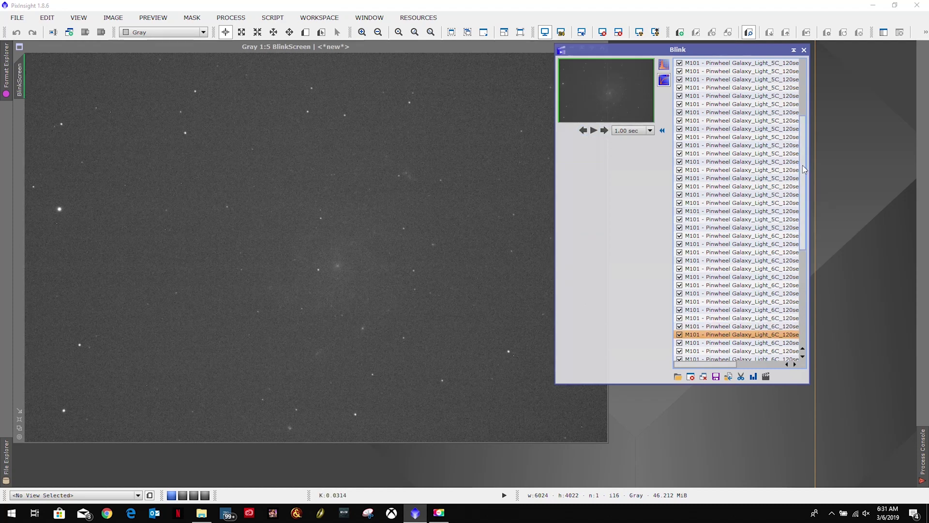
{"action": "left_click_drag", "start_coordinate": [804, 169], "coordinate": [804, 260]}
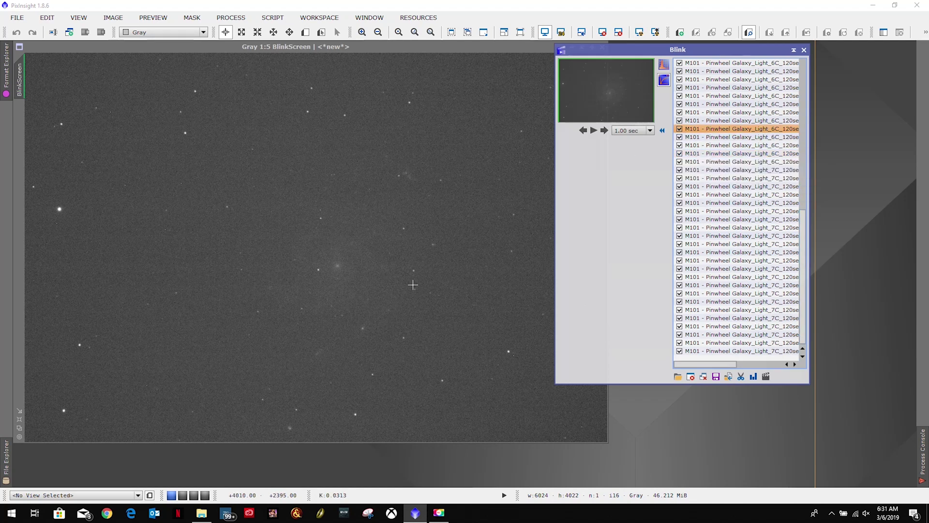
{"action": "left_click", "coordinate": [680, 129]}
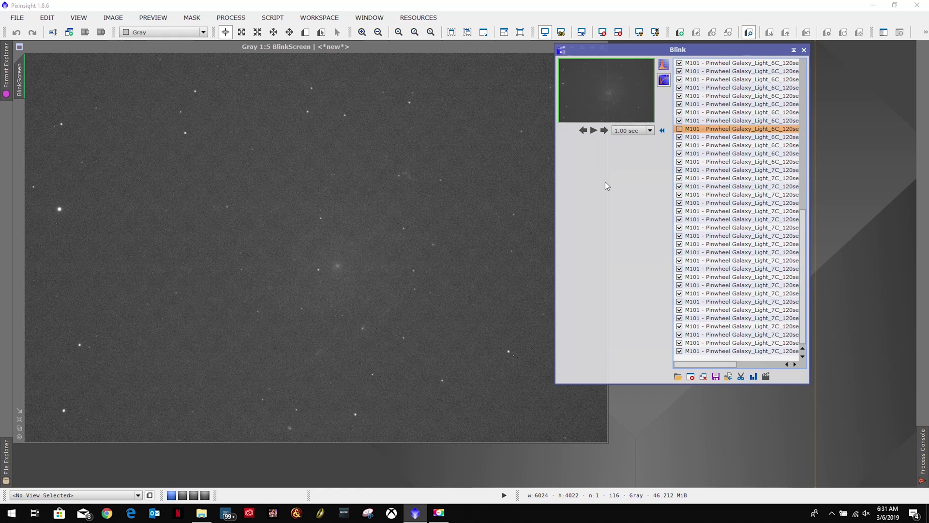
Step: Blink through the following frames and remove the last five Light_6C frames, including the excluded one, from the list
{"action": "left_click", "coordinate": [594, 132]}
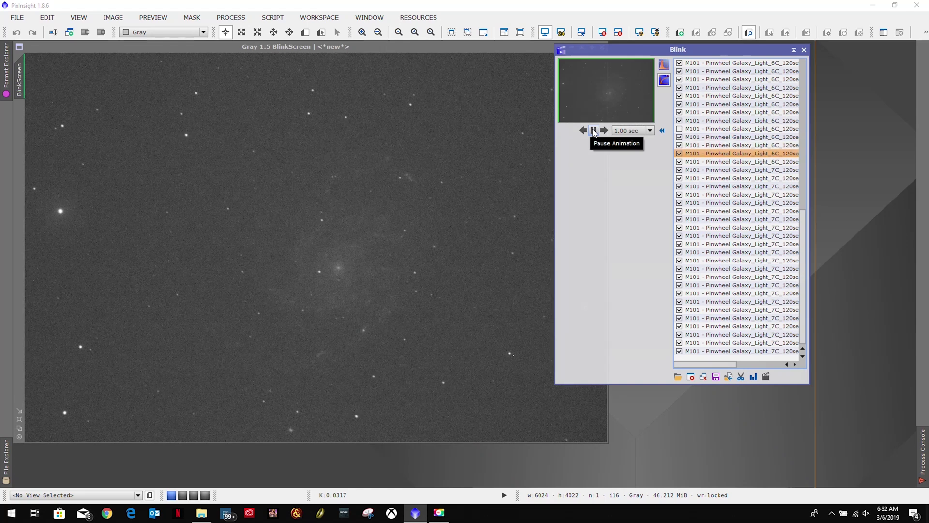
{"action": "left_click", "coordinate": [593, 130]}
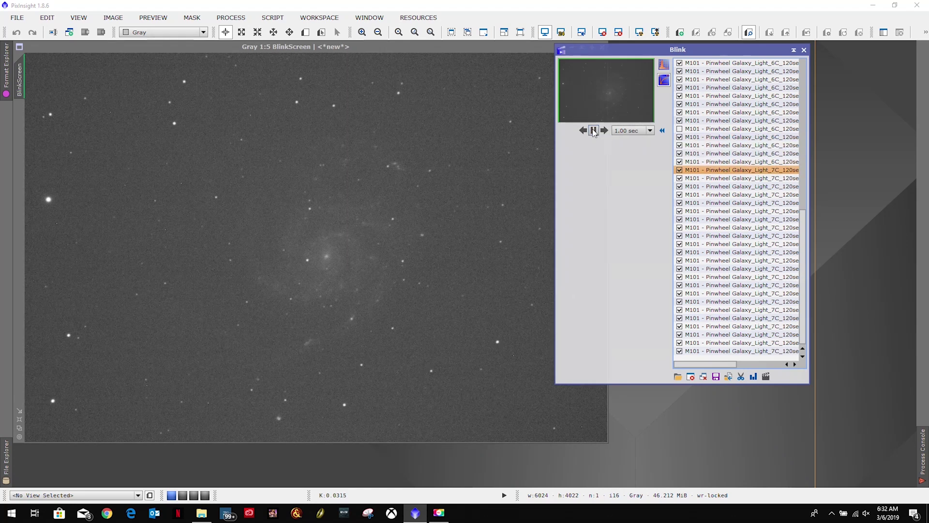
{"action": "left_click", "coordinate": [583, 130]}
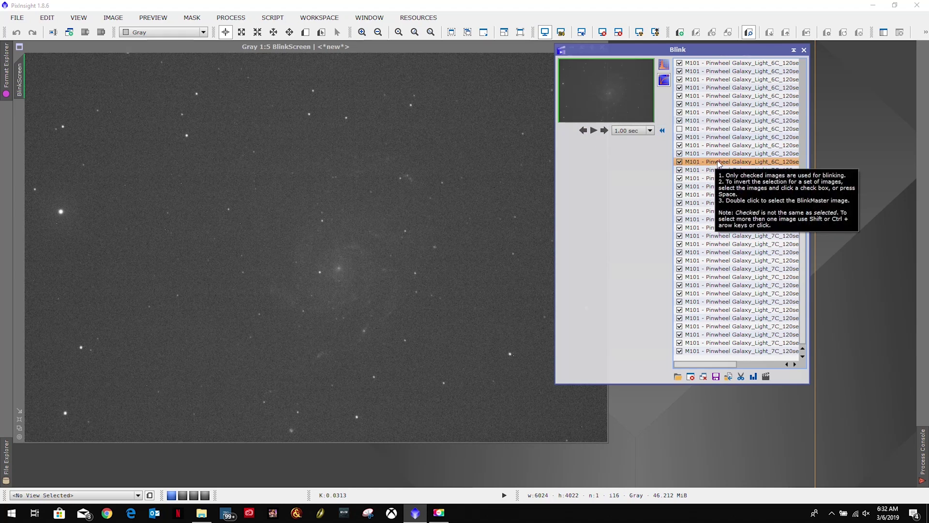
{"action": "left_click", "coordinate": [721, 131], "text": "shift"}
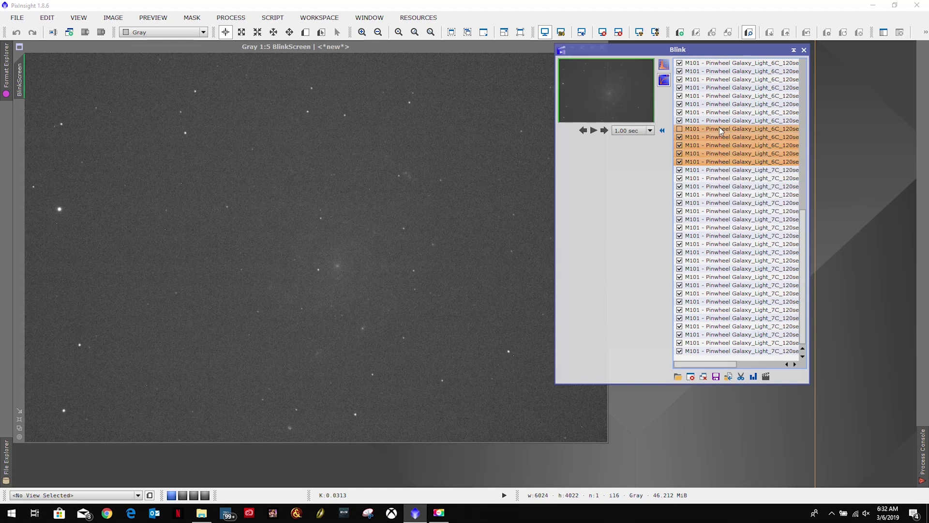
{"action": "left_click", "coordinate": [690, 376]}
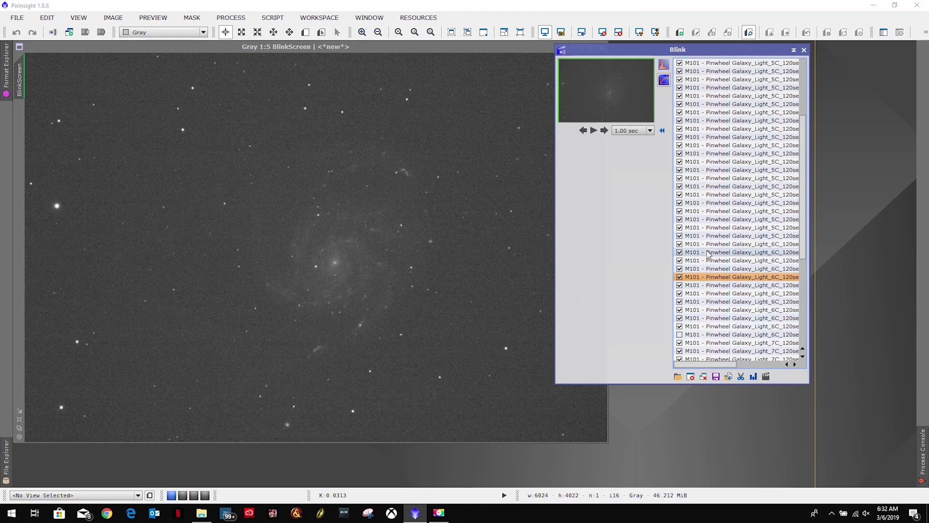
Step: Step through the remaining Light_6C and Light_7C frames to examine their image quality
{"action": "scroll", "coordinate": [711, 254], "scroll_direction": "down", "scroll_amount": 6}
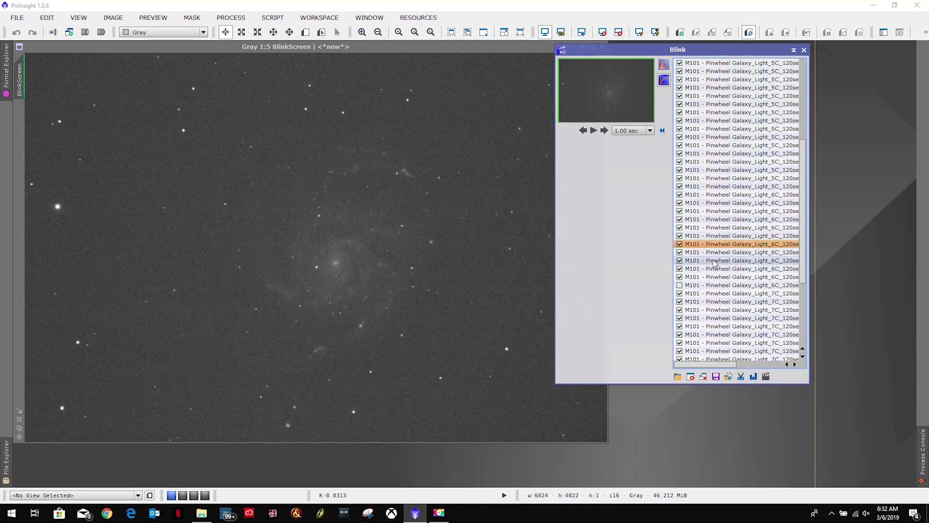
{"action": "key", "text": "Up"}
{"action": "key", "text": "Up"}
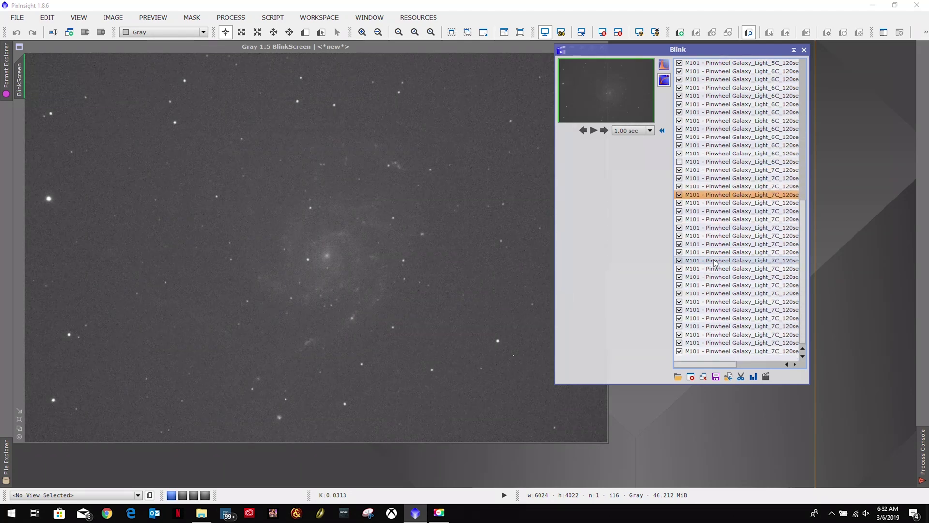
{"action": "scroll", "coordinate": [714, 262], "scroll_direction": "up", "scroll_amount": 5}
{"action": "scroll", "coordinate": [714, 263], "scroll_direction": "up", "scroll_amount": 3}
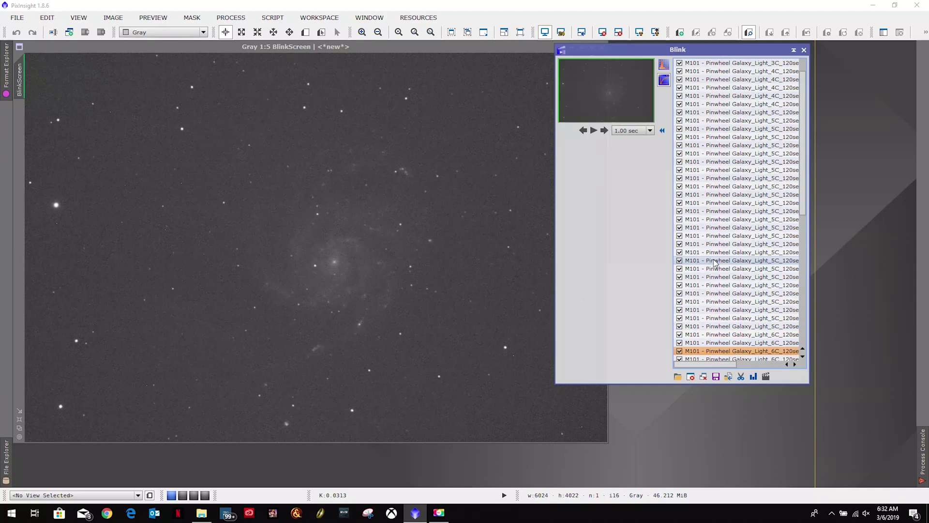
Step: Step back through the Light_6C frames and review the frame list from Light_5C through the last Light_7C frame
{"action": "key", "text": "Up"}
{"action": "key", "text": "Up"}
{"action": "scroll", "coordinate": [714, 263], "scroll_direction": "down", "scroll_amount": 4}
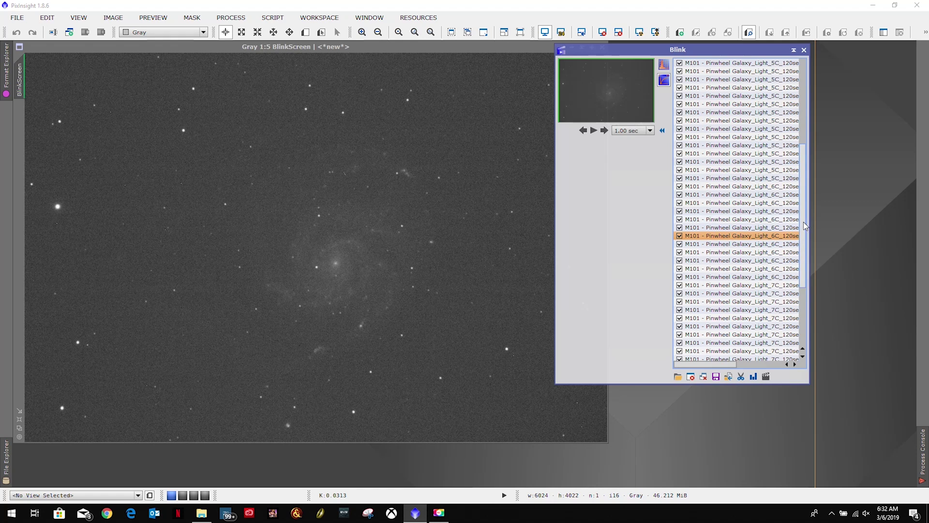
{"action": "left_click_drag", "start_coordinate": [804, 226], "coordinate": [816, 299]}
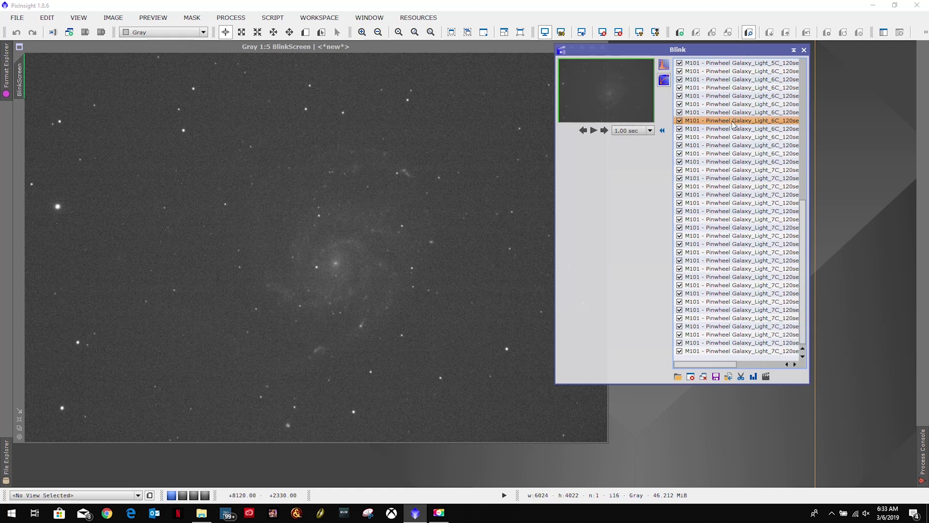
{"action": "left_click", "coordinate": [680, 122]}
{"action": "left_click_drag", "start_coordinate": [802, 243], "coordinate": [806, 155]}
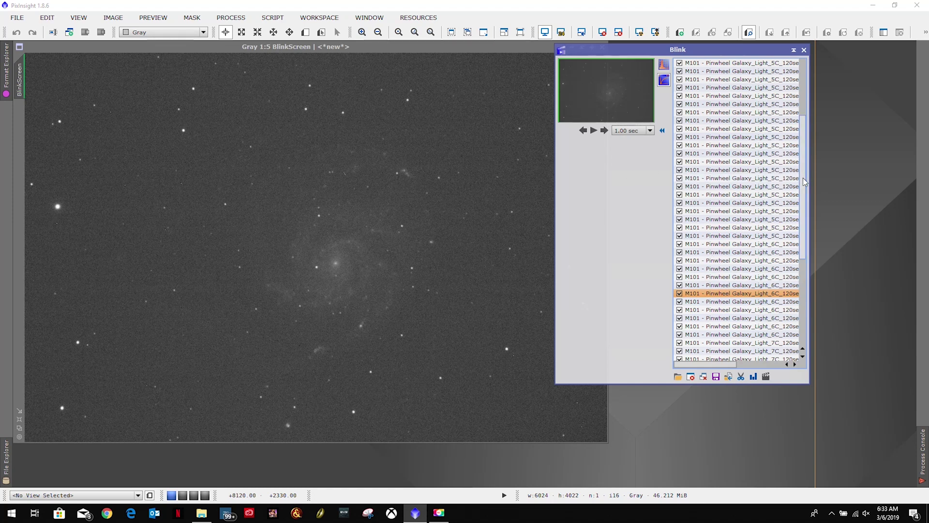
{"action": "scroll", "coordinate": [804, 183], "scroll_direction": "down", "scroll_amount": 7}
Step: Blink through the Light_7C frames to the end of the list, pausing to remove a poor Light_7C frame
{"action": "left_click", "coordinate": [594, 130]}
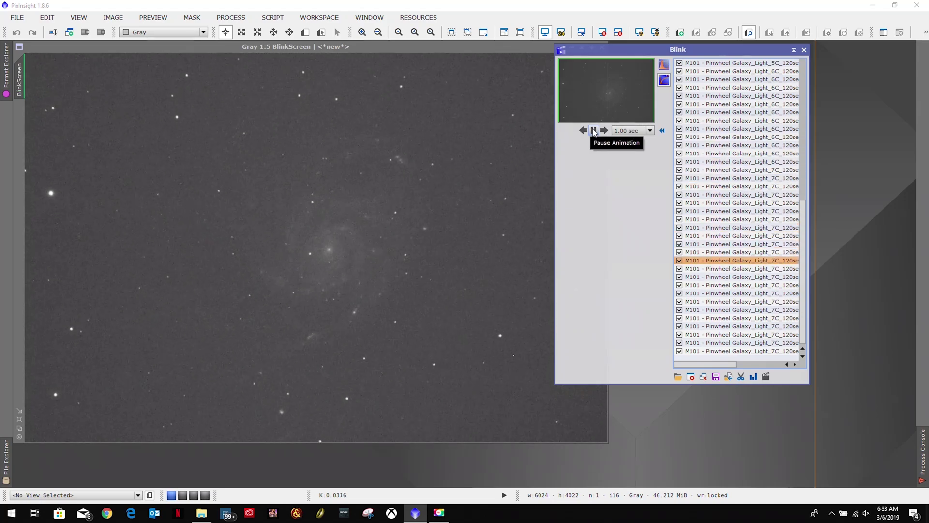
{"action": "left_click", "coordinate": [594, 131]}
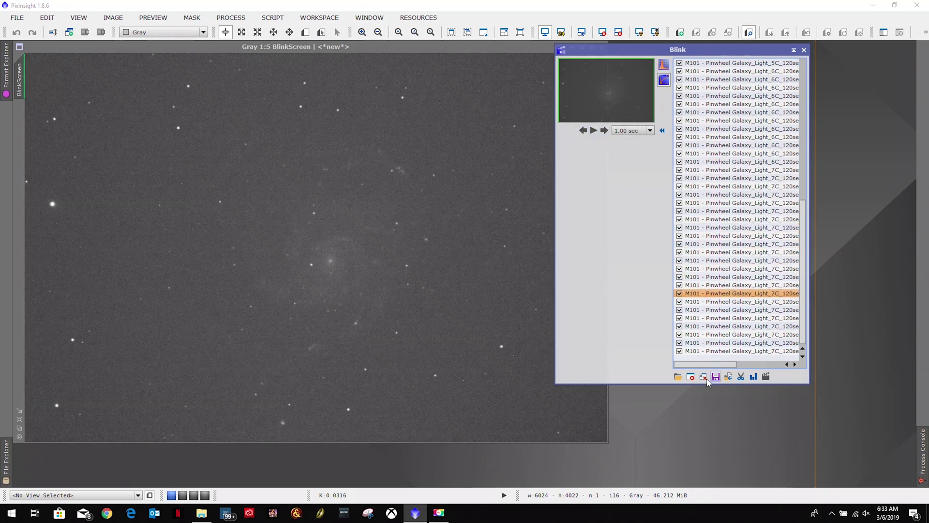
{"action": "left_click", "coordinate": [593, 130]}
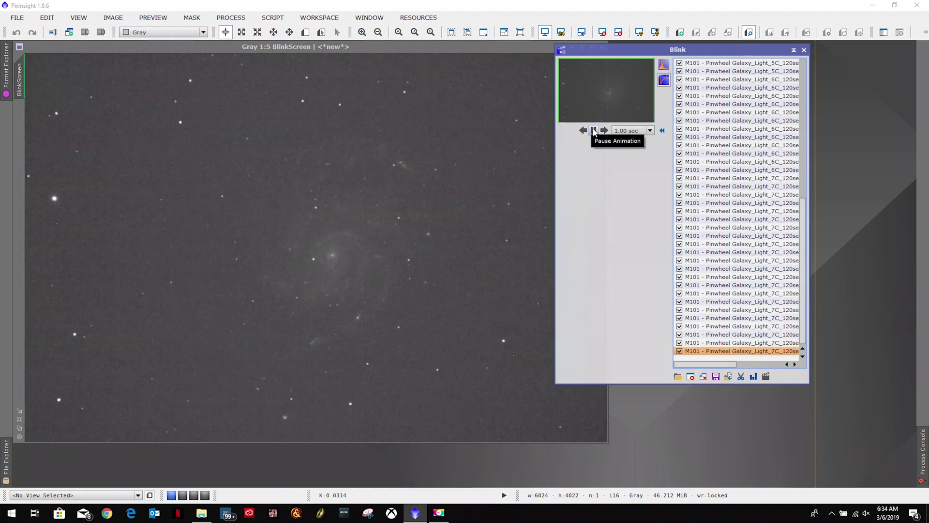
{"action": "left_click", "coordinate": [594, 130]}
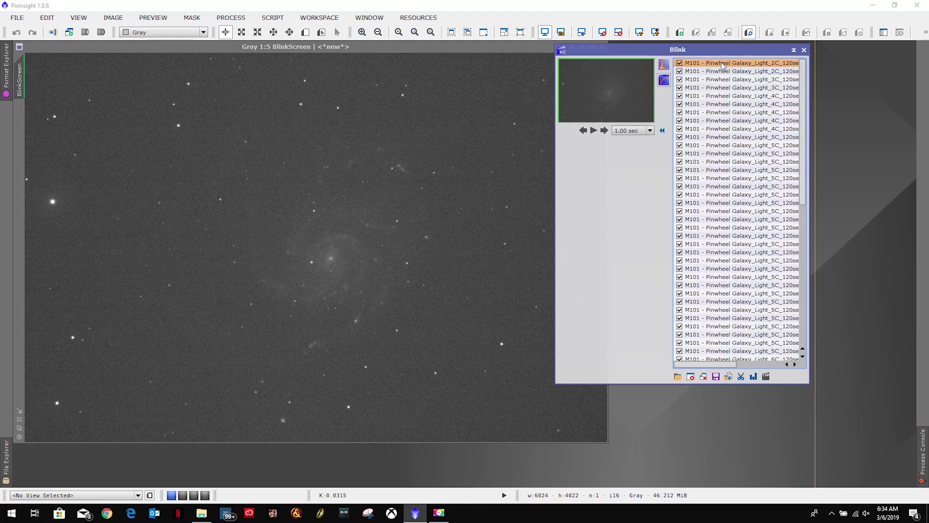
Step: Select all remaining frames from the first Light_2C to the last Light_7C and start moving them to another directory
{"action": "left_click_drag", "start_coordinate": [805, 70], "coordinate": [739, 342]}
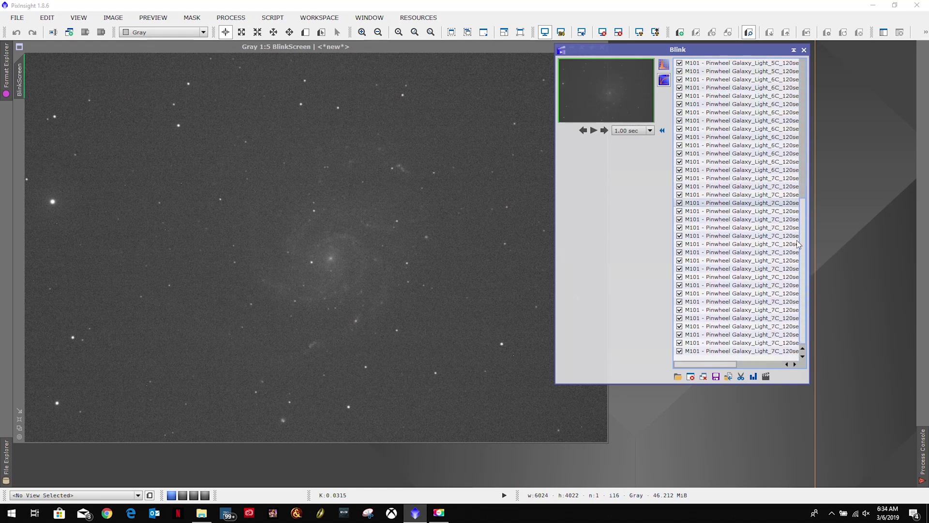
{"action": "left_click", "coordinate": [719, 351], "text": "shift"}
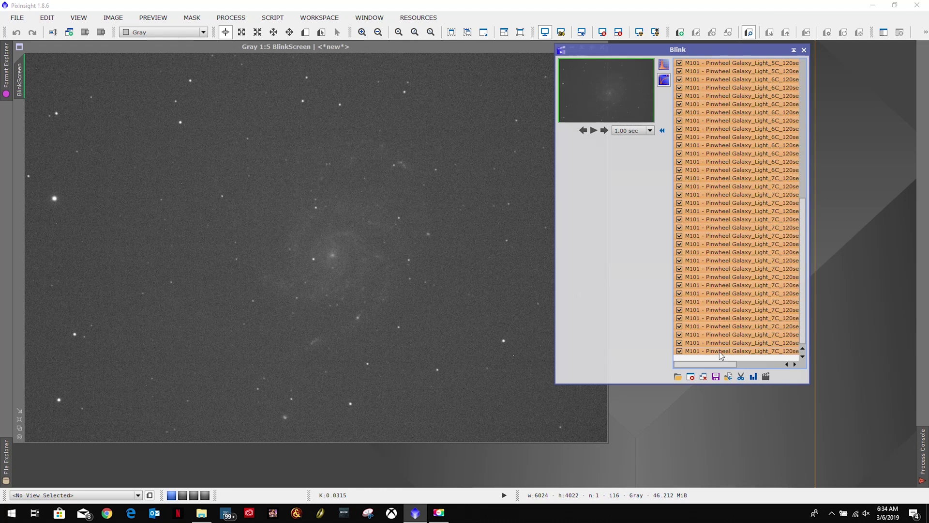
{"action": "left_click", "coordinate": [730, 376]}
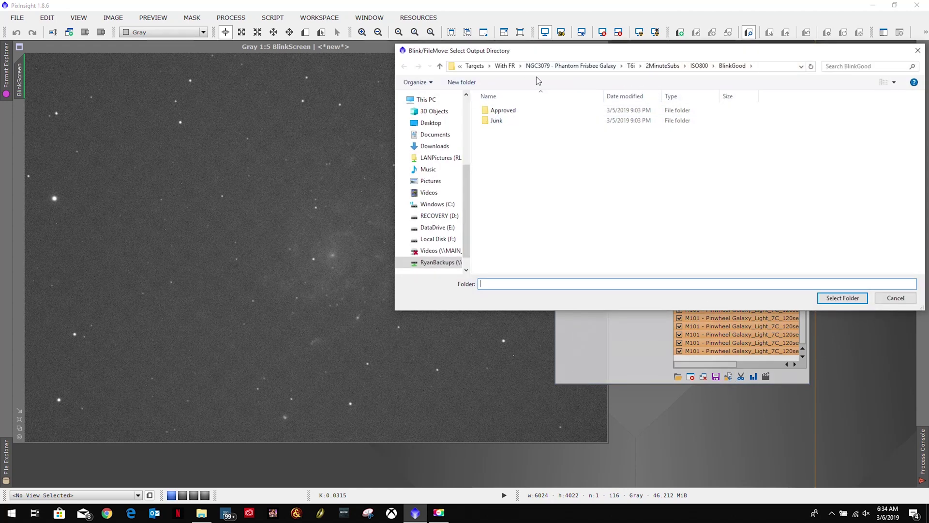
Step: Move the selected frames to the BlinkGood folder under With FR, M101 - Pinwheel Galaxy, T6i, 2MinuteSubs, ISO800
{"action": "left_click", "coordinate": [503, 66]}
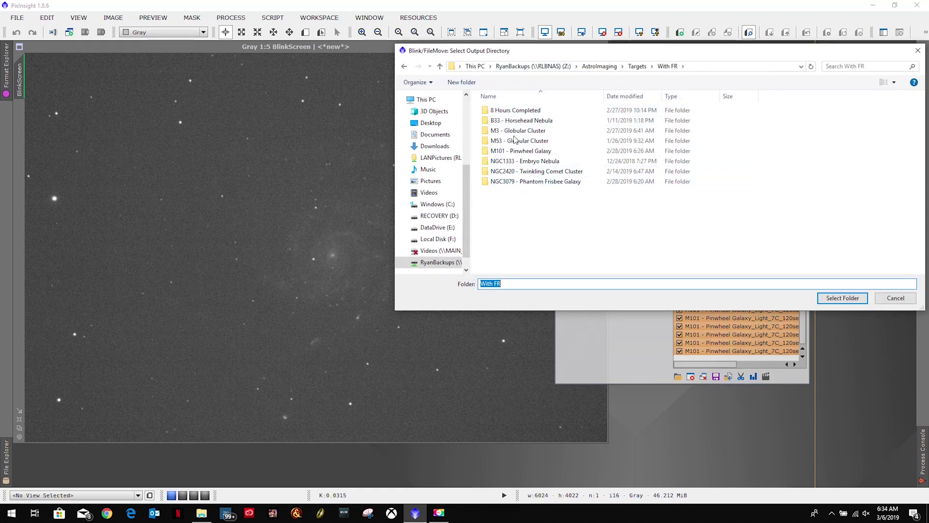
{"action": "double_click", "coordinate": [520, 151]}
{"action": "double_click", "coordinate": [495, 110]}
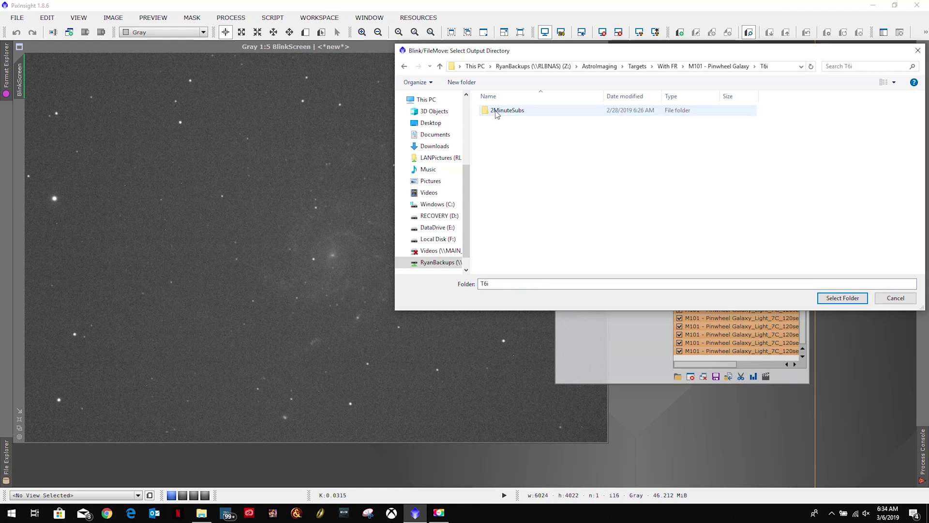
{"action": "double_click", "coordinate": [499, 111]}
{"action": "double_click", "coordinate": [501, 111]}
{"action": "left_click", "coordinate": [503, 110]}
{"action": "double_click", "coordinate": [503, 110]}
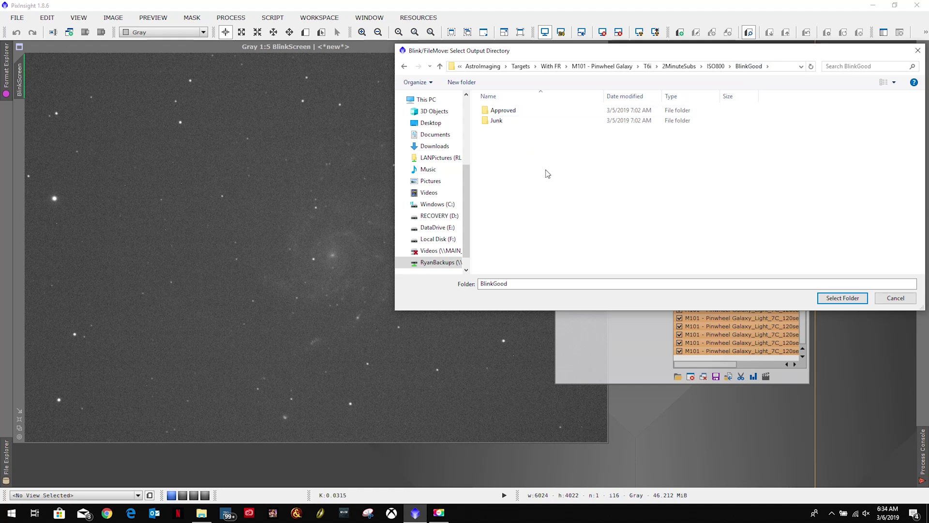
{"action": "left_click", "coordinate": [842, 298]}
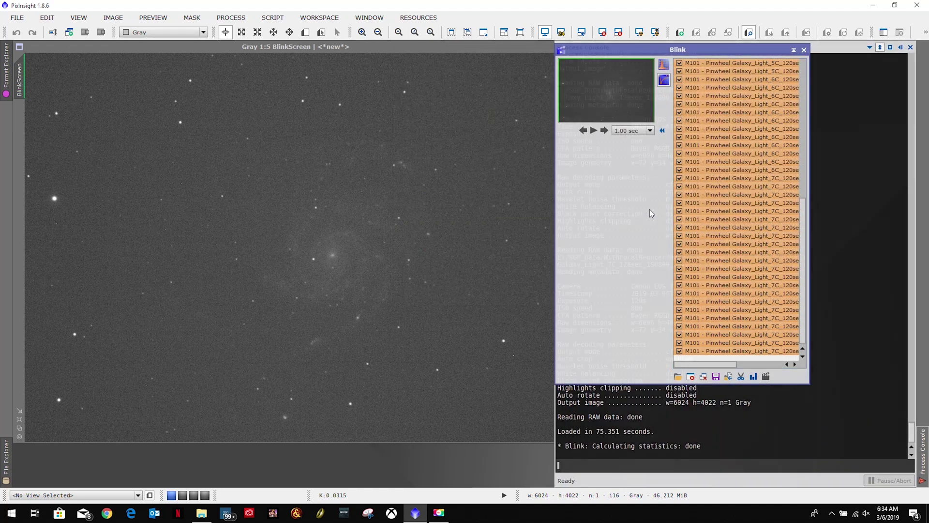